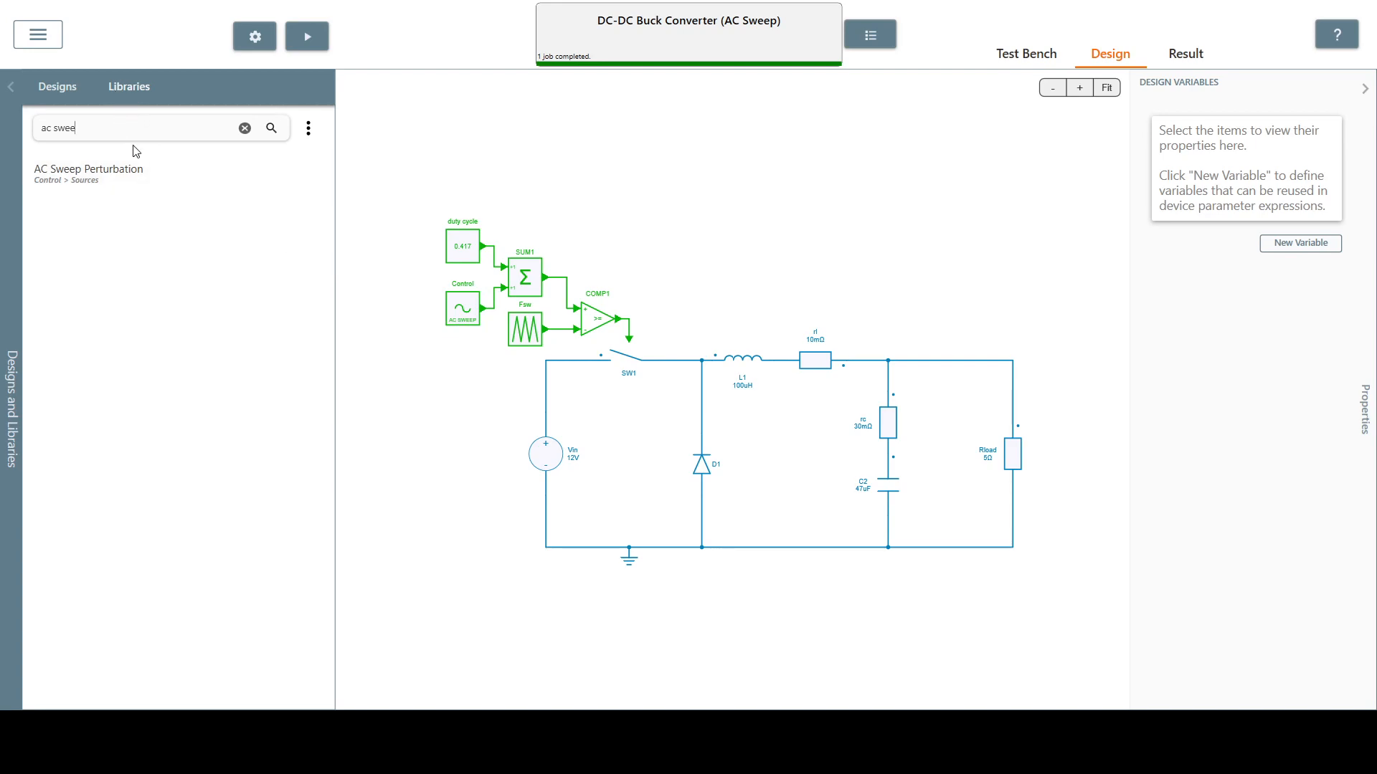
Check the AC Sweep Perturbation source feeding the duty-cycle sum and the scope settings of the load resistor Rload
mouse_move(249, 172)
left_click_drag(226, 176, 451, 301)
left_click(1016, 464)
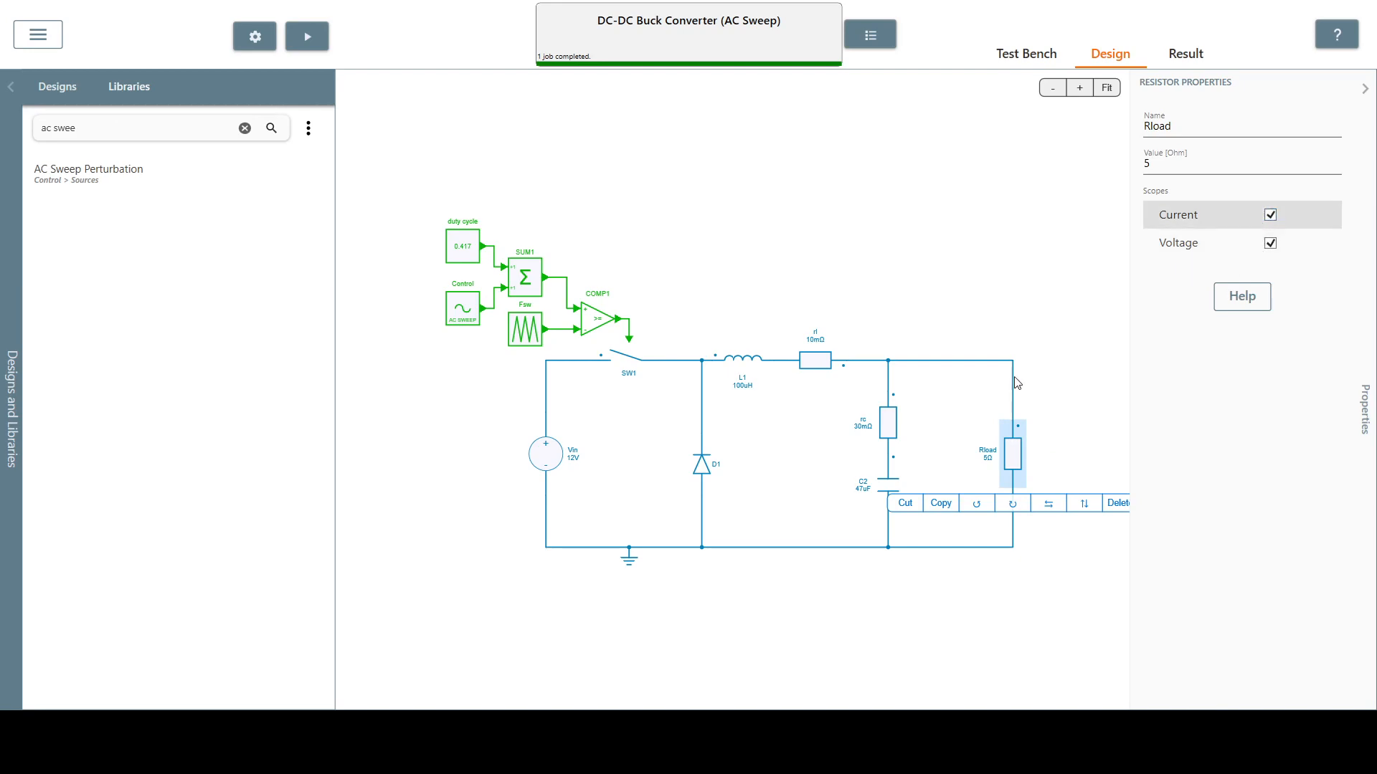
left_click(1279, 228)
Open the DC-DC Buck Converter (Open Loop) entry in the test bench
left_click(1031, 55)
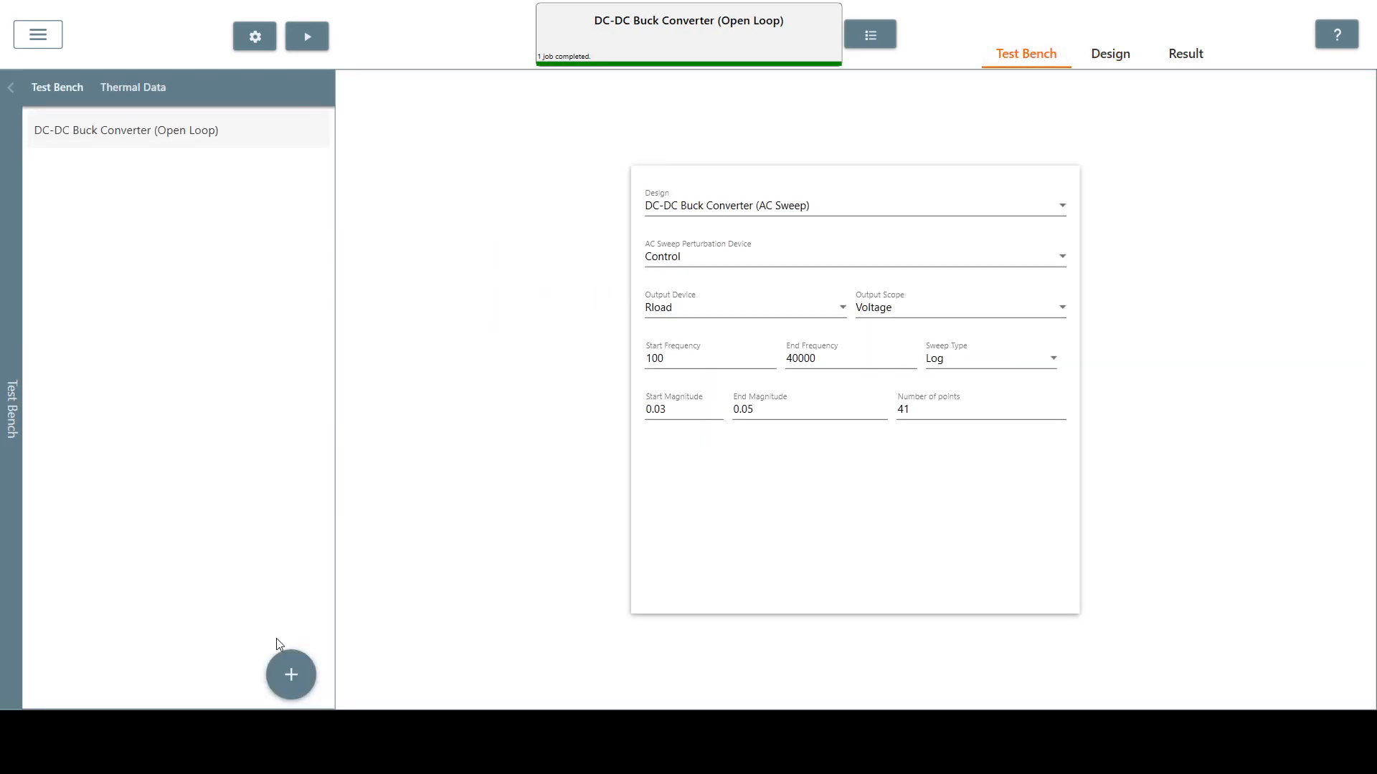
left_click(298, 686)
left_click(194, 130)
left_click(304, 139)
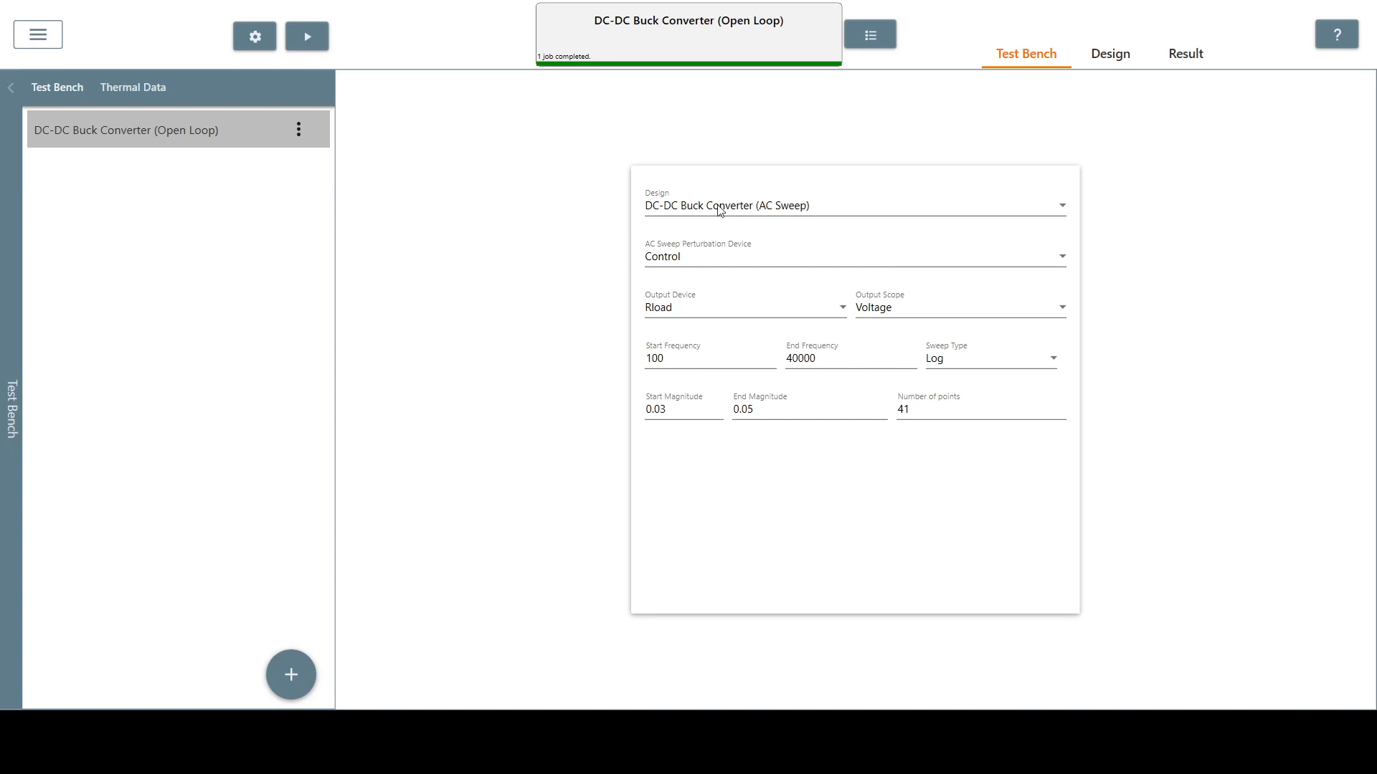
Choose DC-DC Buck Converter (AC Sweep) as the design, Control as the perturbation device, and the voltage of Rload as the output
left_click(862, 209)
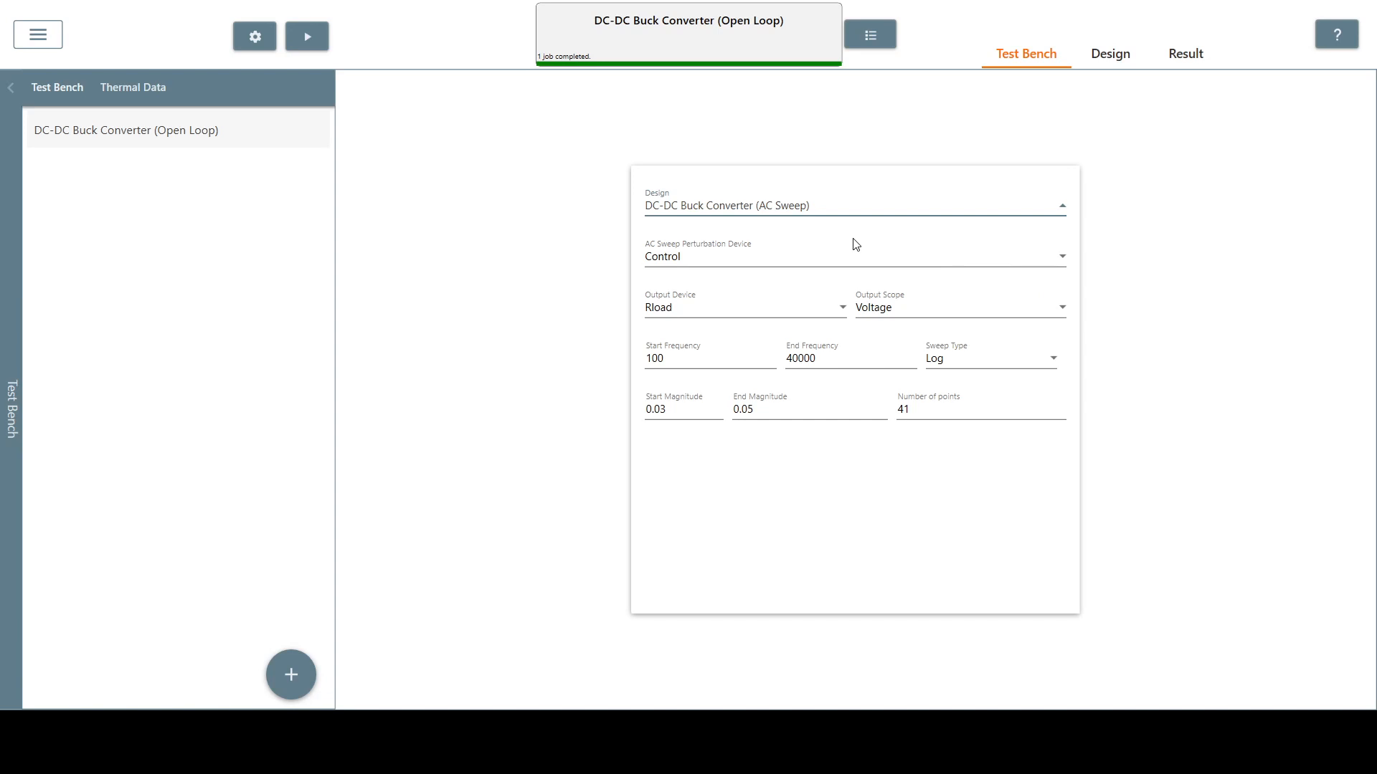
left_click(741, 267)
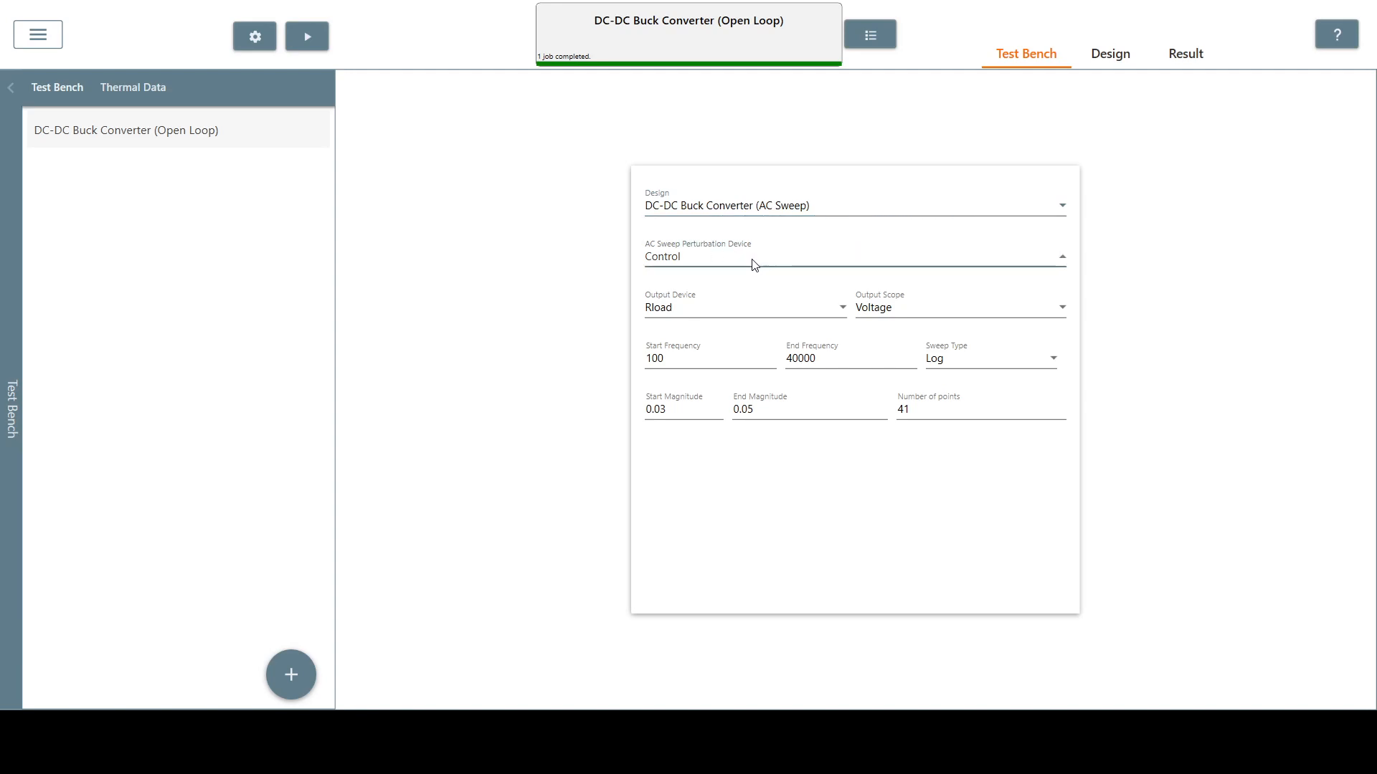
left_click(734, 289)
left_click(717, 317)
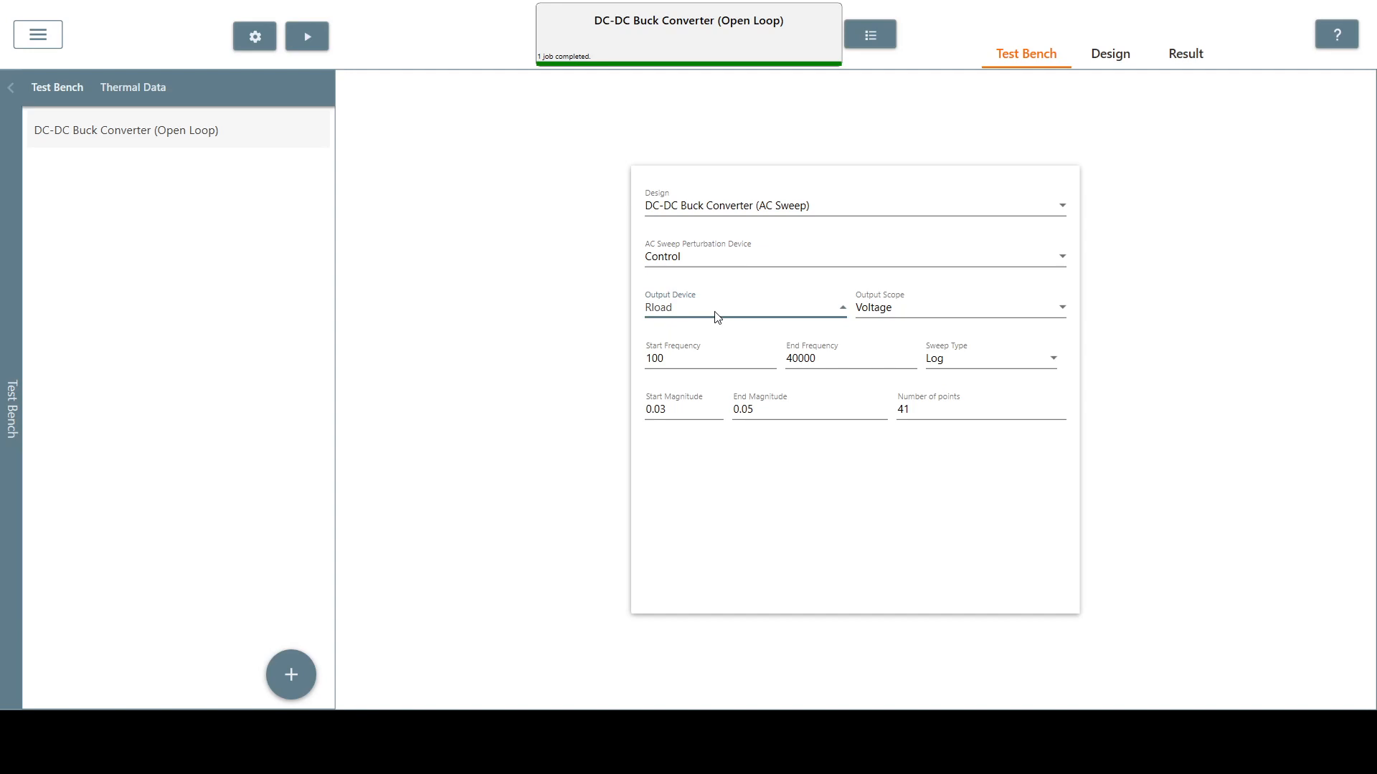
left_click(724, 337)
left_click(941, 309)
left_click(915, 349)
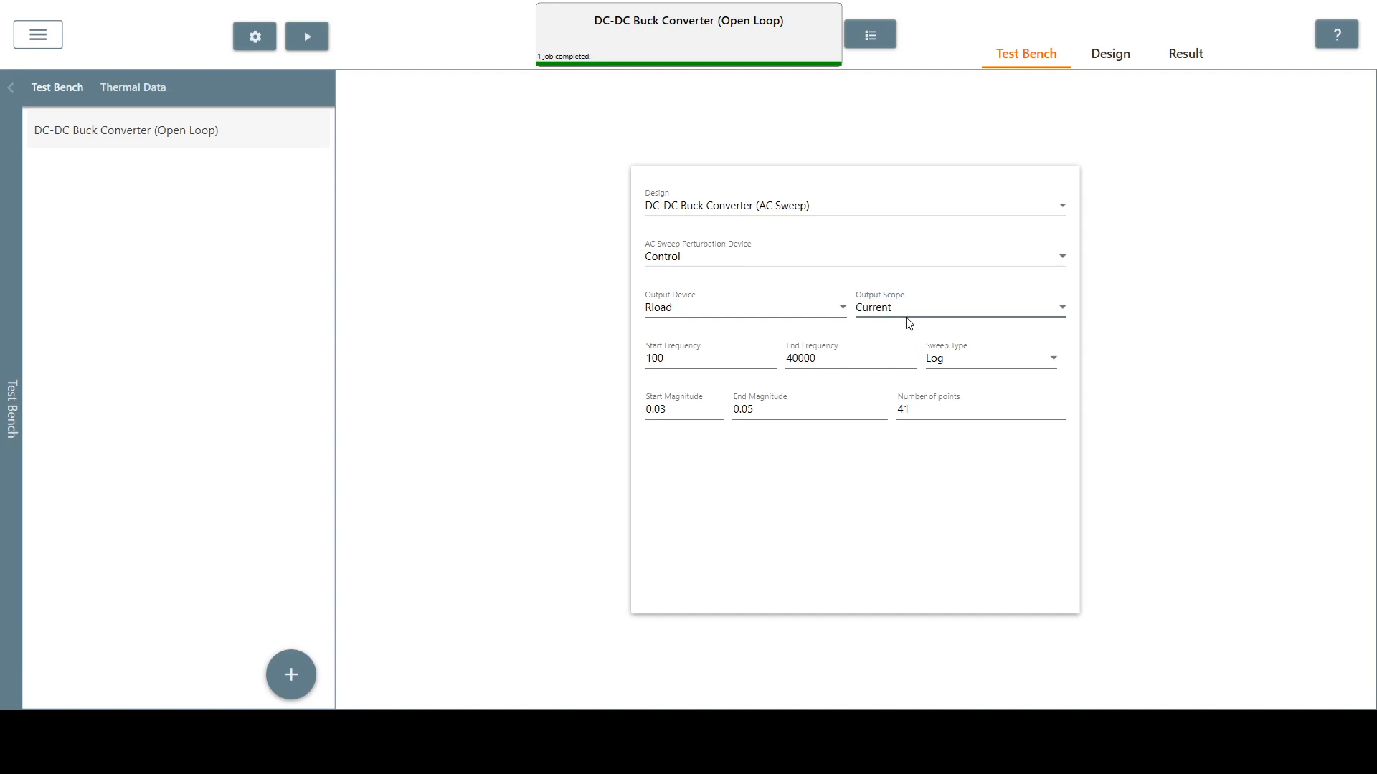
left_click(902, 376)
Review the sweep's start and end frequencies, sweep type, start and end magnitudes, and number of points
left_click(681, 363)
left_click(850, 360)
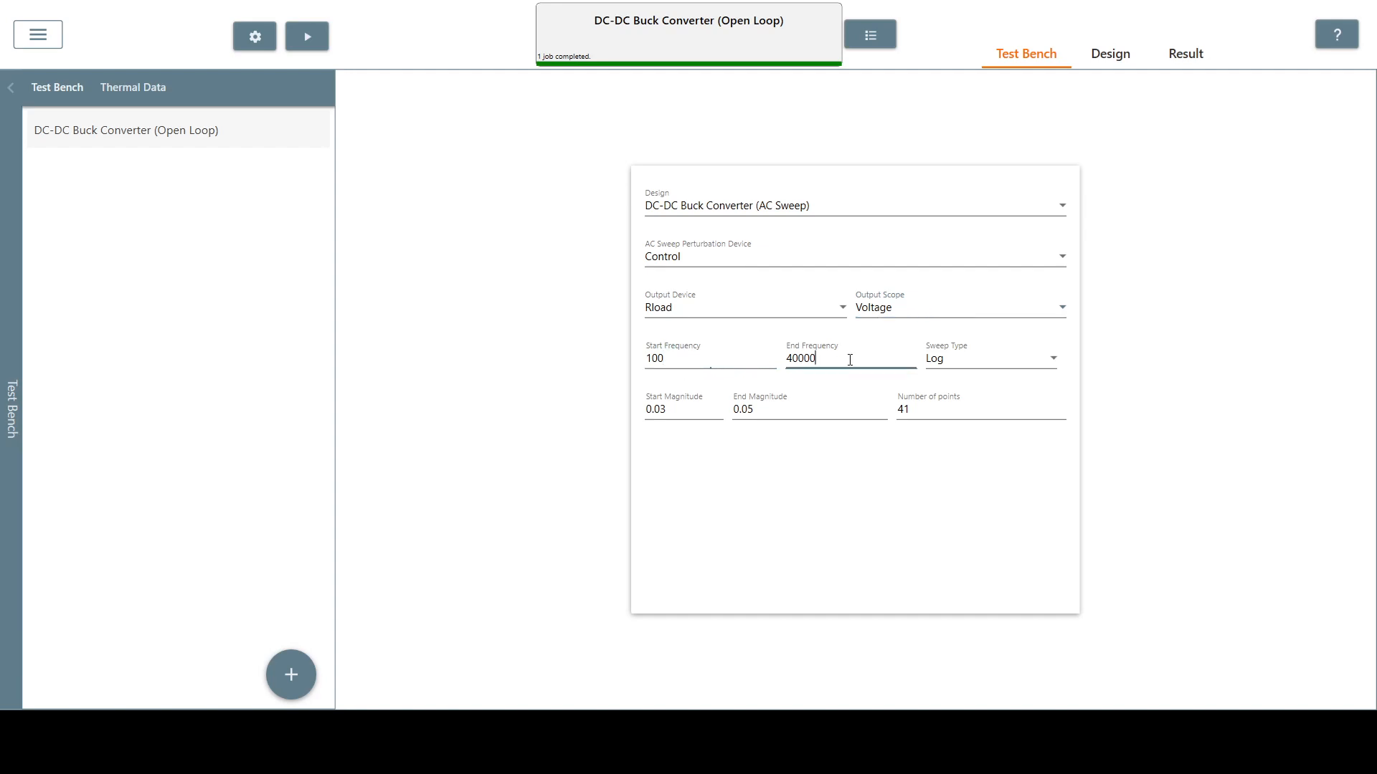
left_click(1008, 365)
mouse_move(830, 366)
left_mouse_down()
mouse_move(782, 368)
mouse_move(824, 362)
left_mouse_up()
left_click_drag(654, 413, 669, 416)
left_click(774, 411)
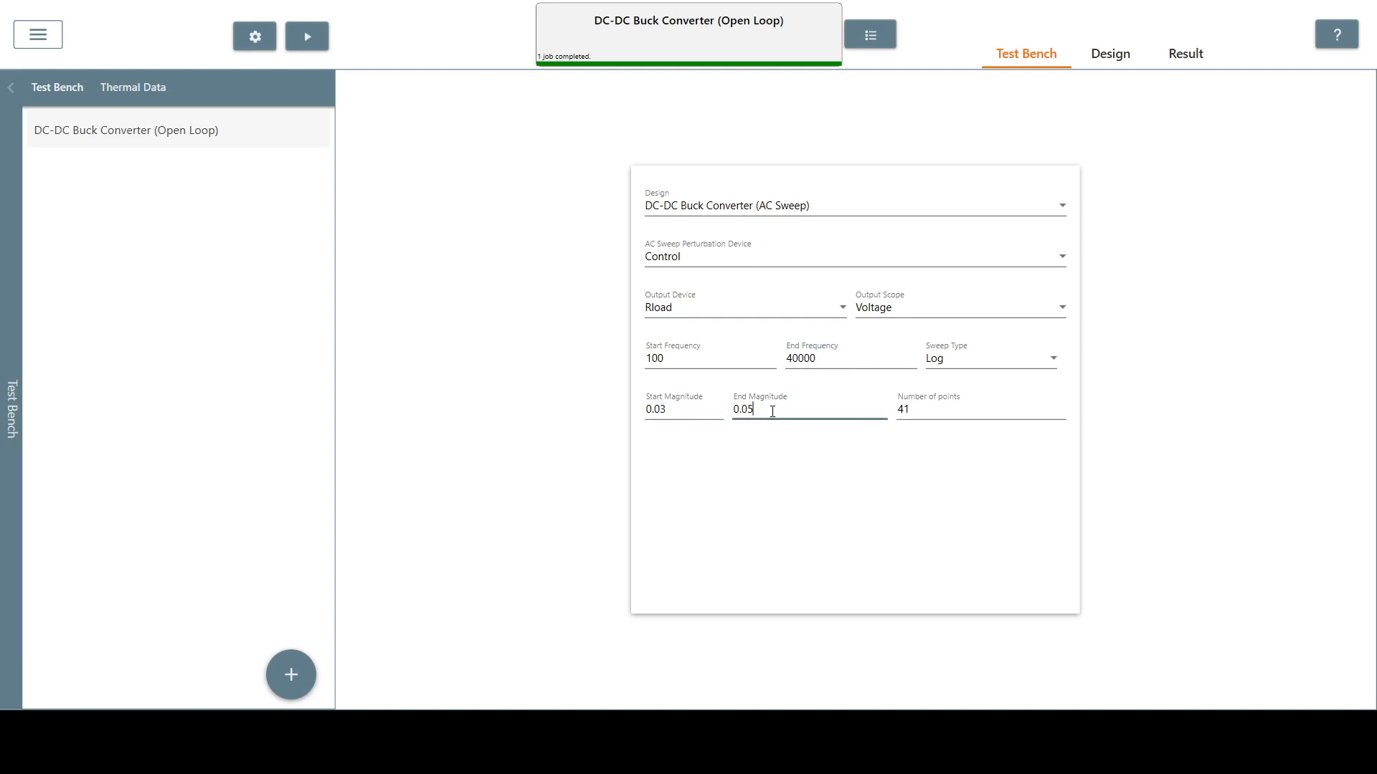
left_click(932, 421)
left_click_drag(757, 408, 648, 423)
left_click(781, 411)
left_click(934, 411)
Run the AC sweep and expand the signals of its DC-DC Buck Converter (Open Loop) result
left_click(308, 38)
left_click(1184, 57)
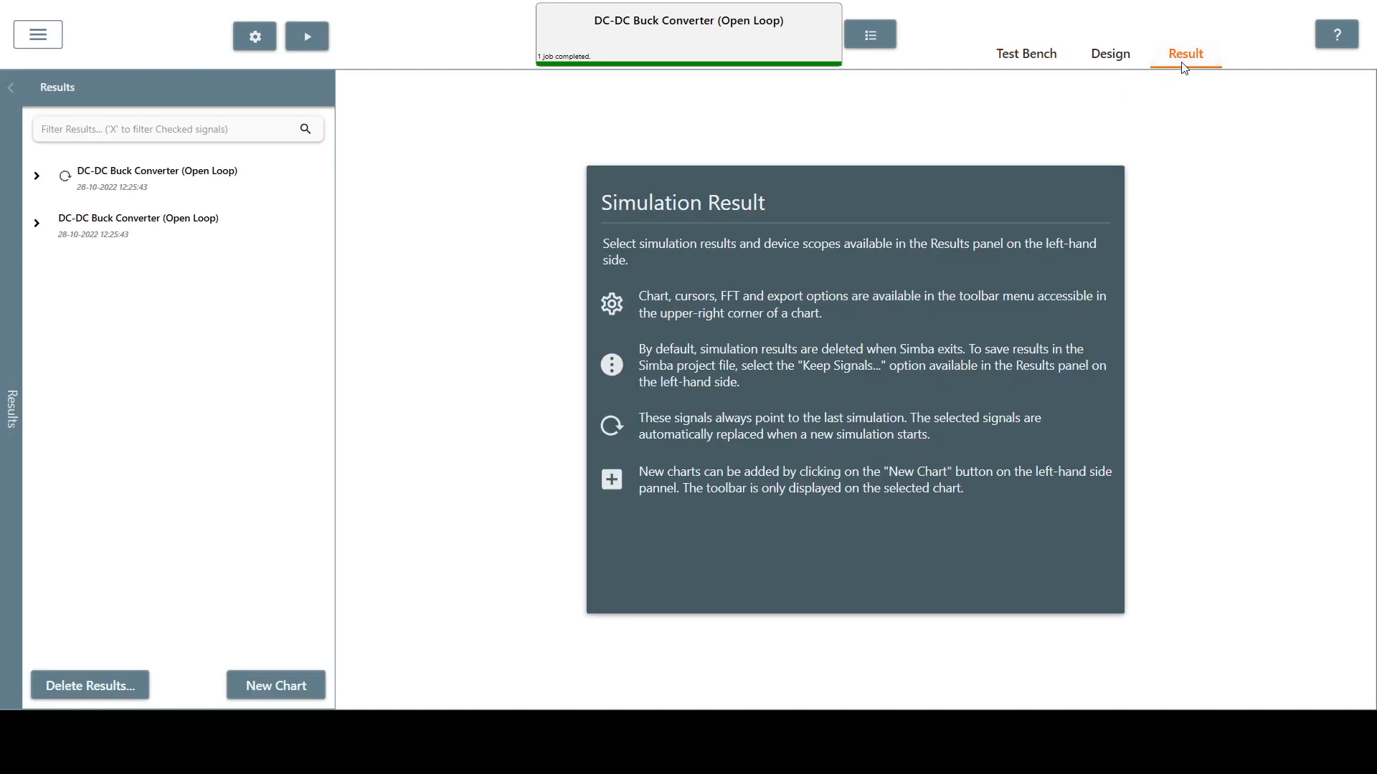
left_click(38, 228)
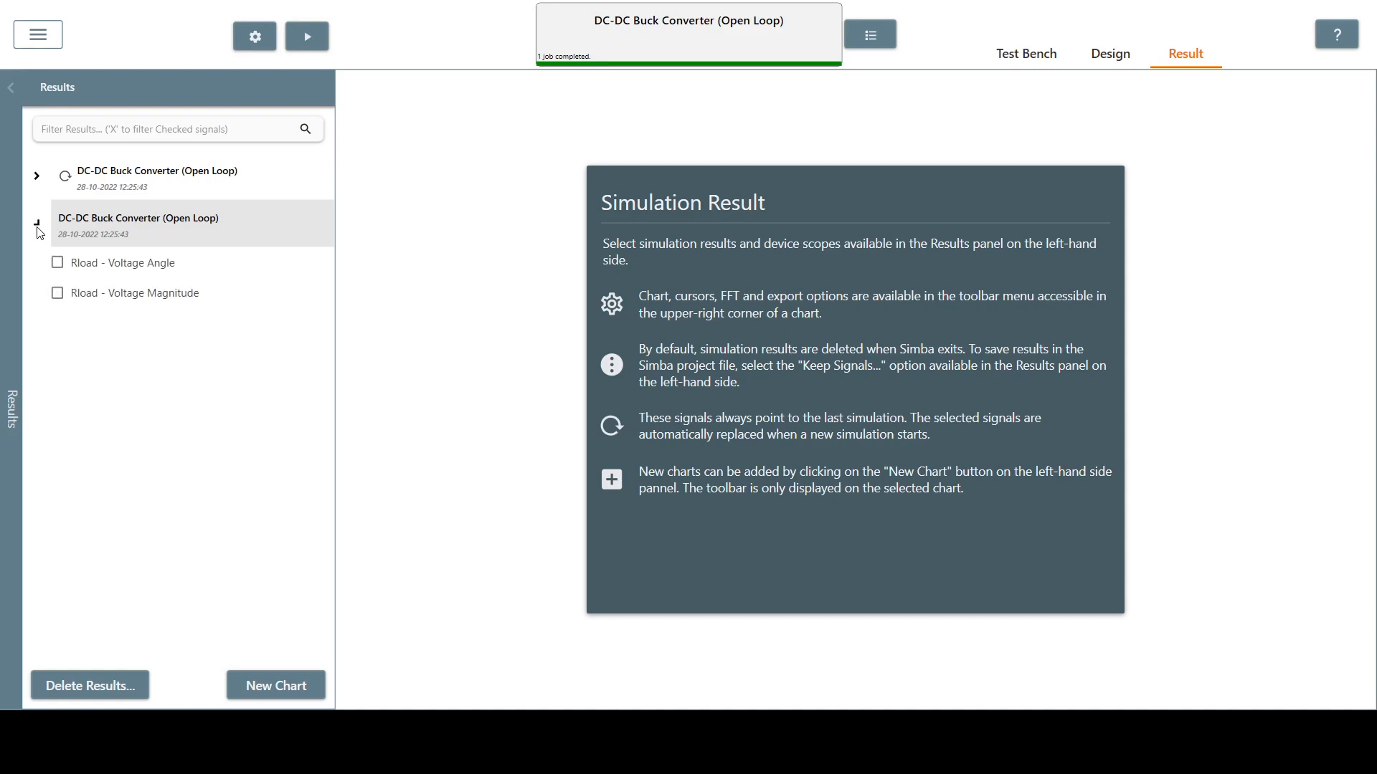
Plot the Rload voltage magnitude in one chart and the Rload voltage angle in a second new chart
left_click(58, 296)
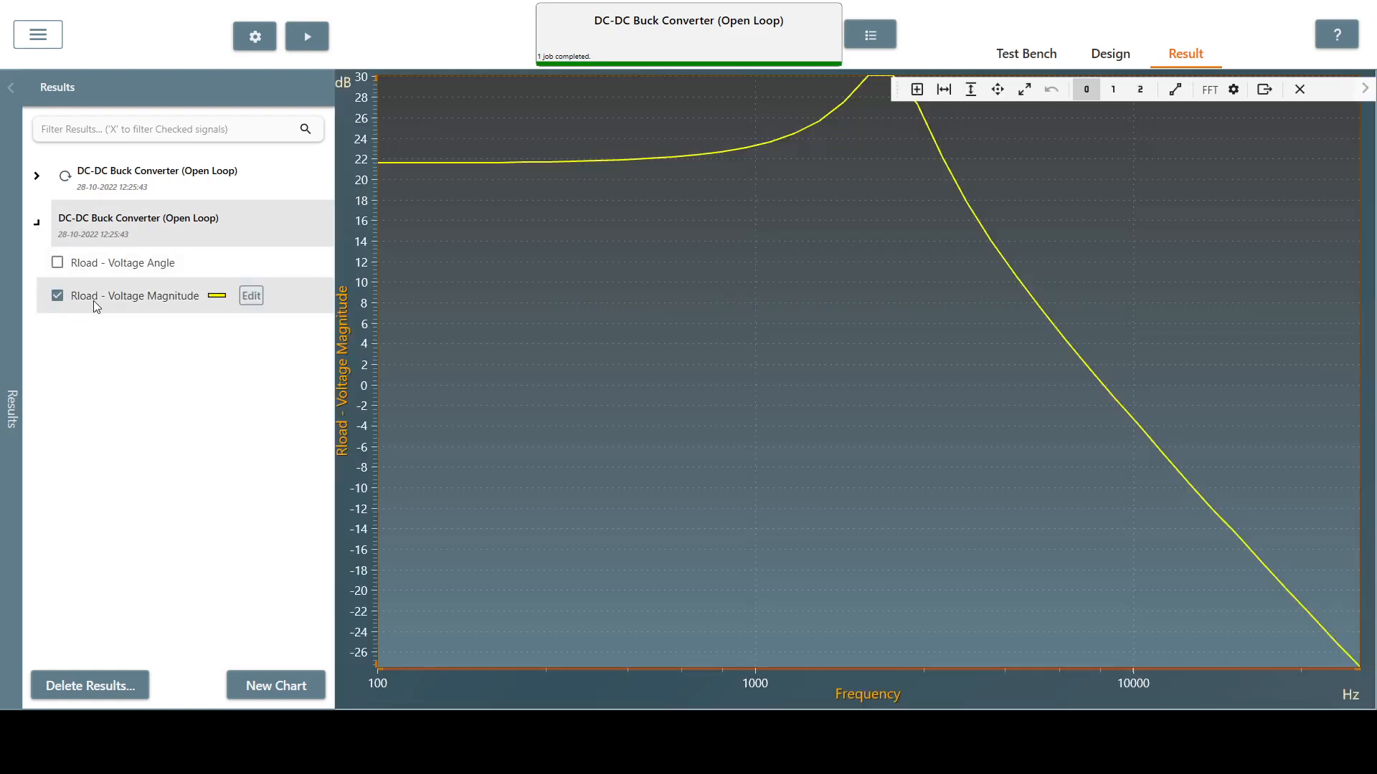
left_click(298, 689)
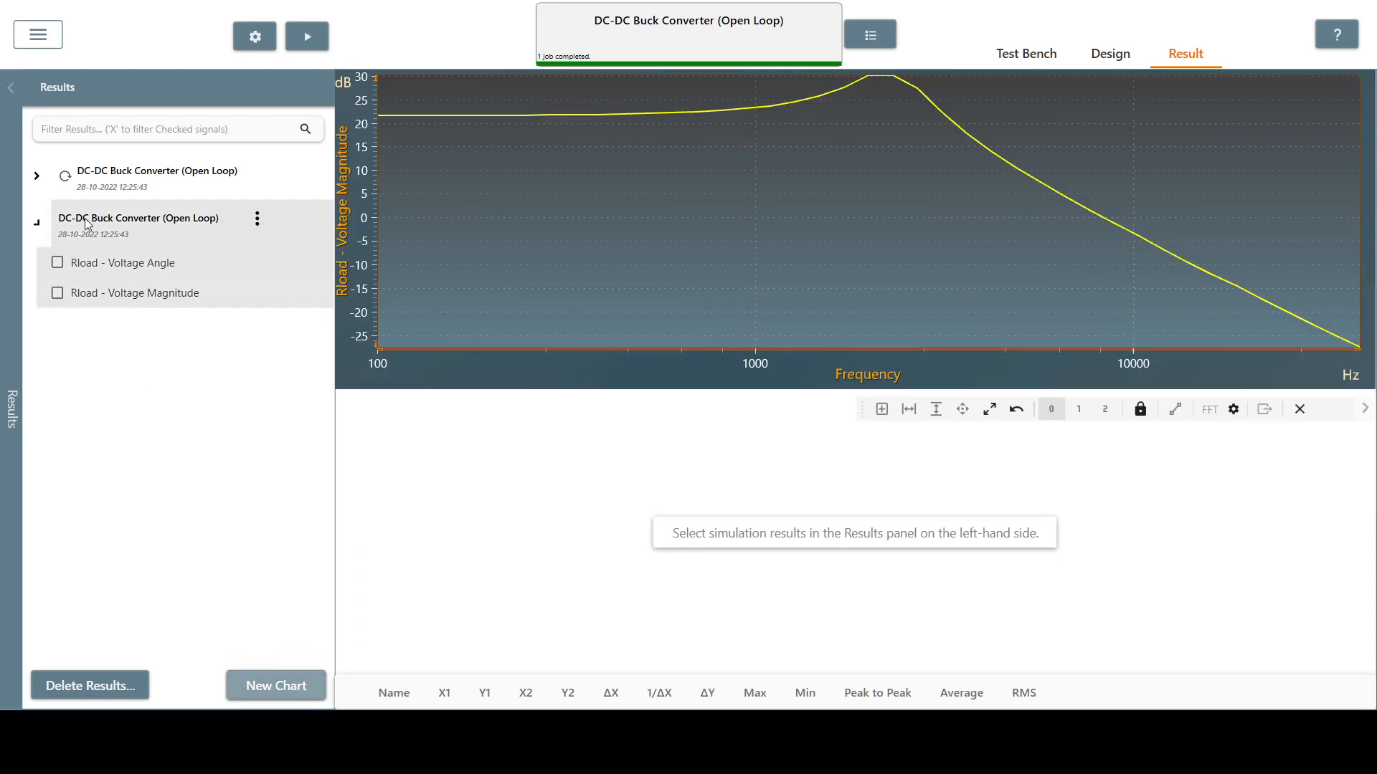
left_click(56, 273)
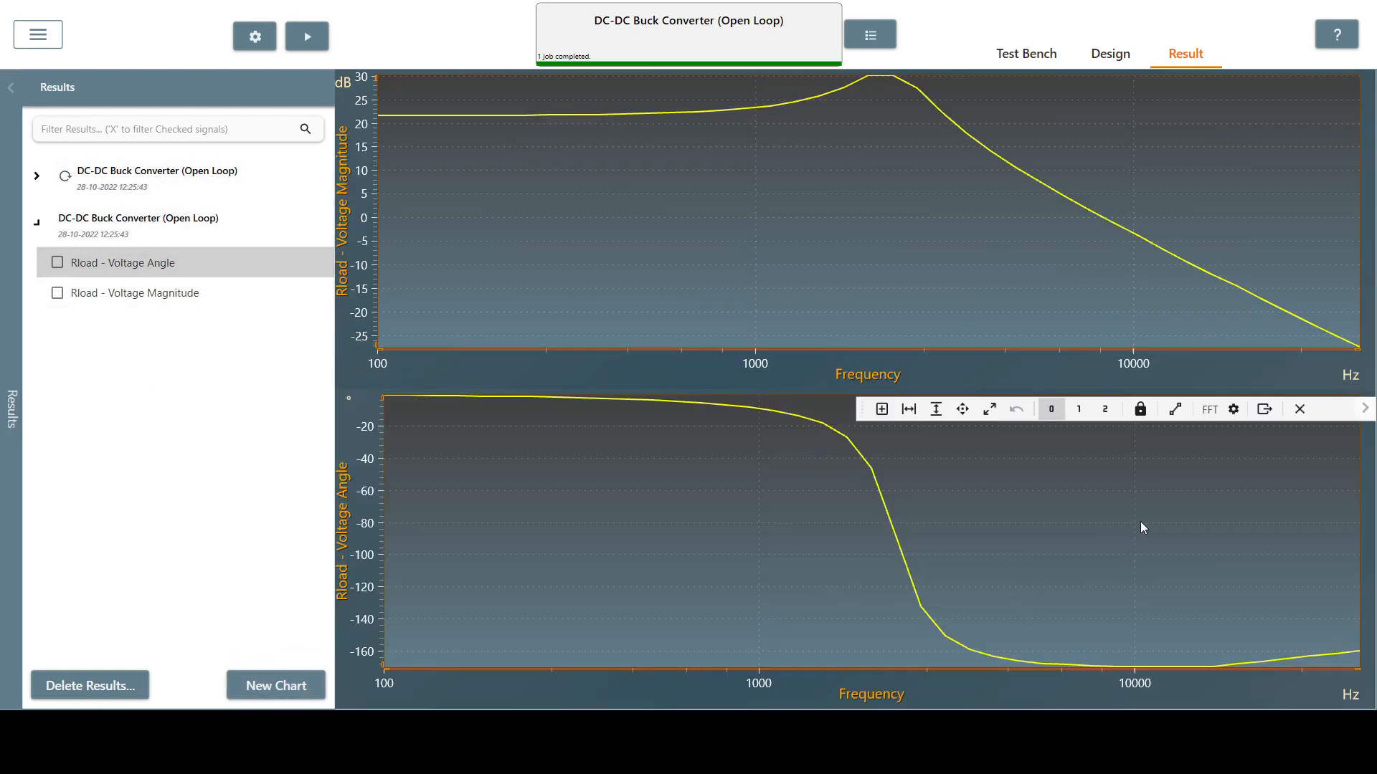